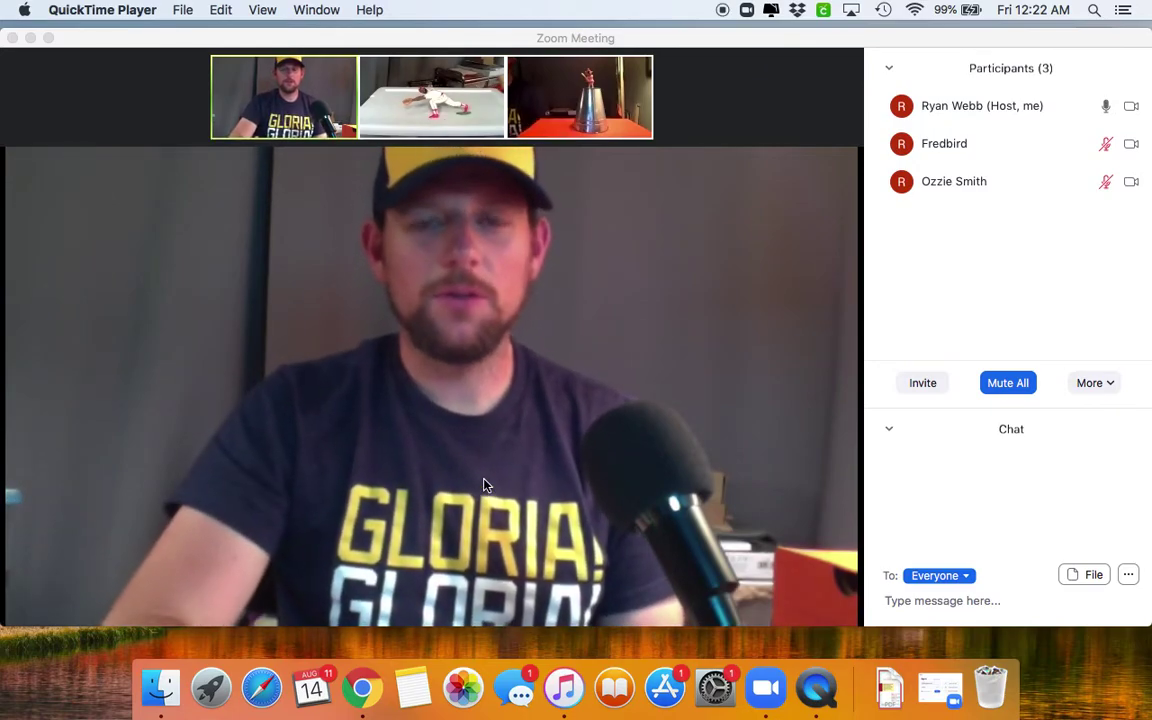
# - Share the Chrome window showing The Starry Night in the meeting and shift the participant video panel beside the painting
pyautogui.moveTo(568, 522)
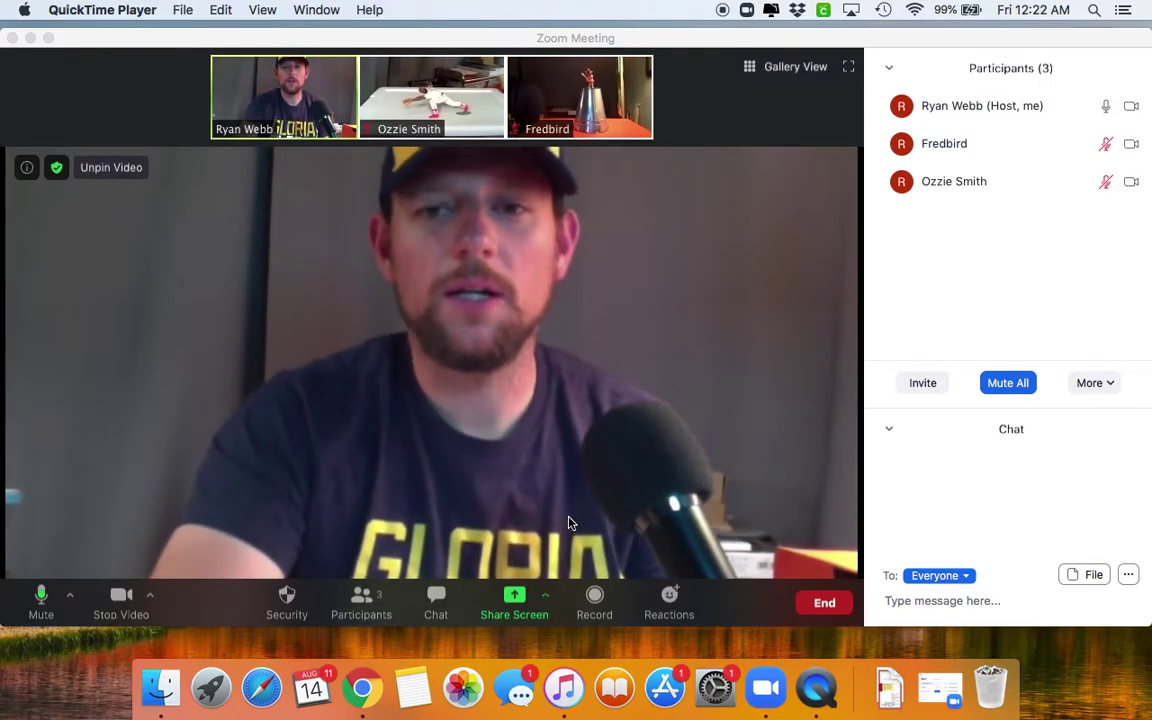
pyautogui.click(515, 605)
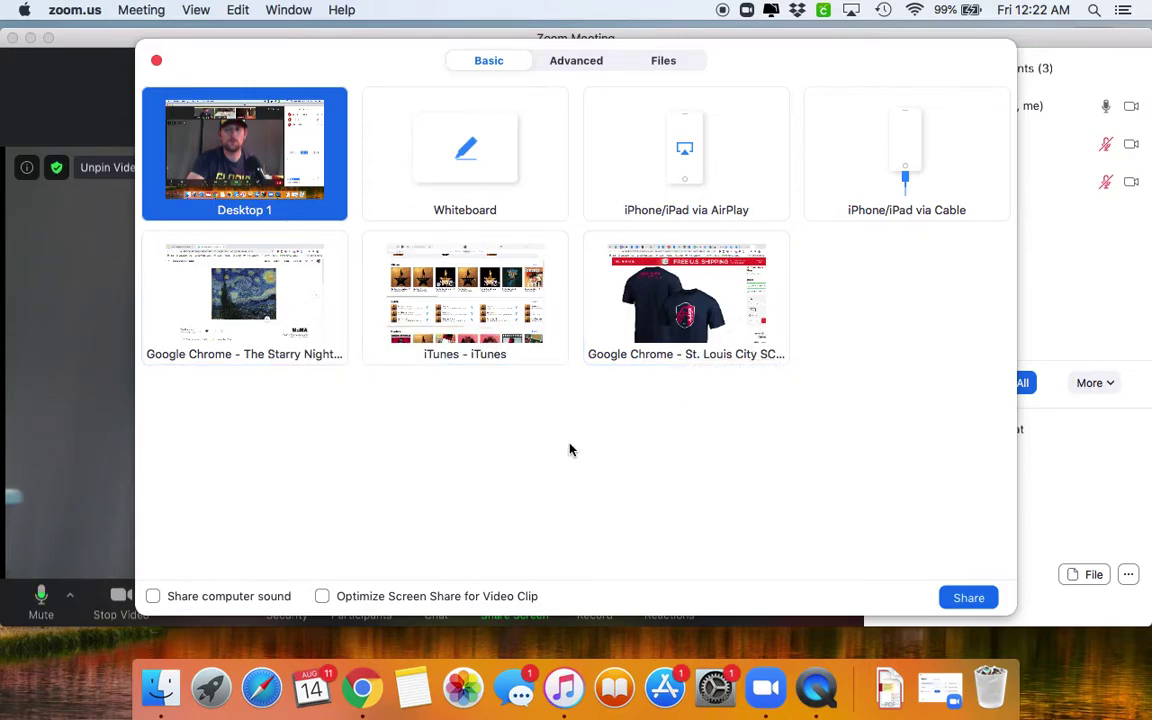
pyautogui.click(283, 311)
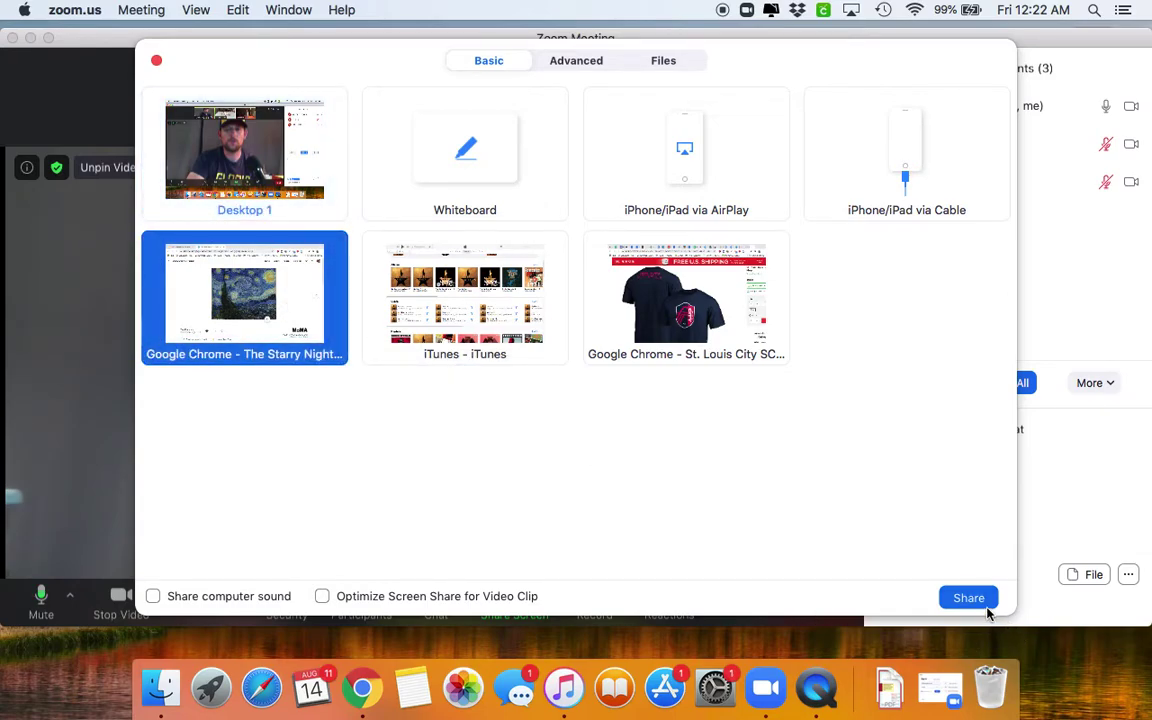
pyautogui.click(969, 597)
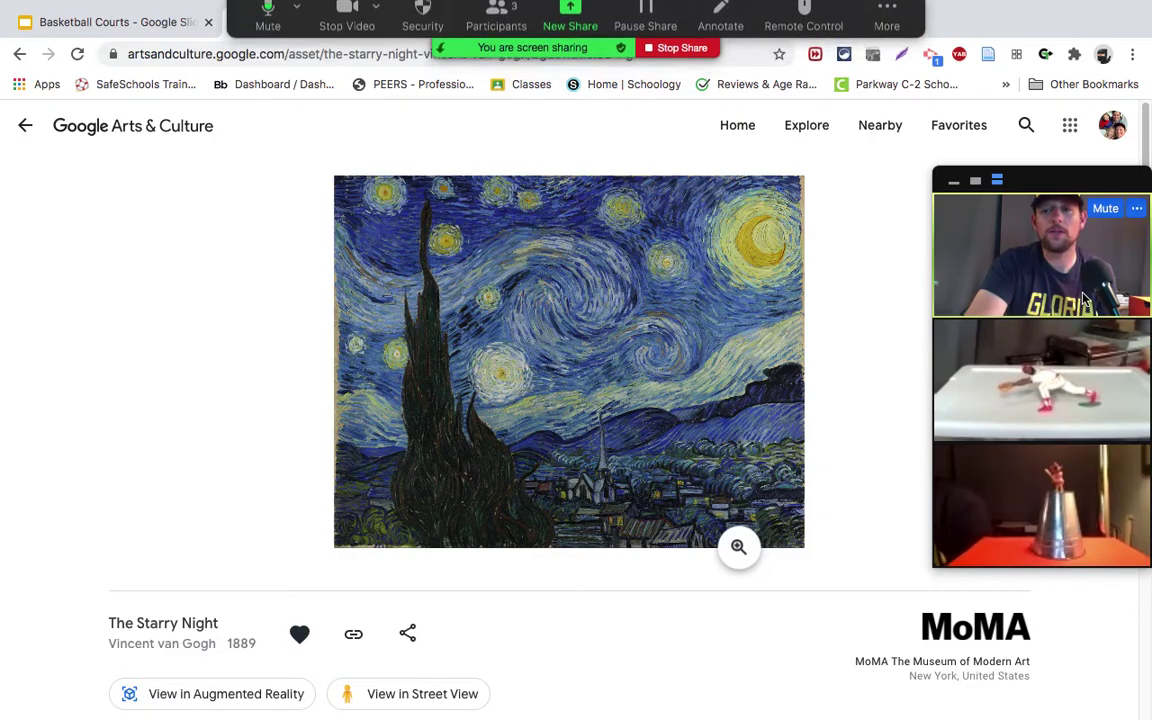
pyautogui.moveTo(1063, 190)
pyautogui.mouseDown()
pyautogui.moveTo(1140, 2)
pyautogui.moveTo(942, 218)
pyautogui.moveTo(997, 158)
pyautogui.mouseUp()
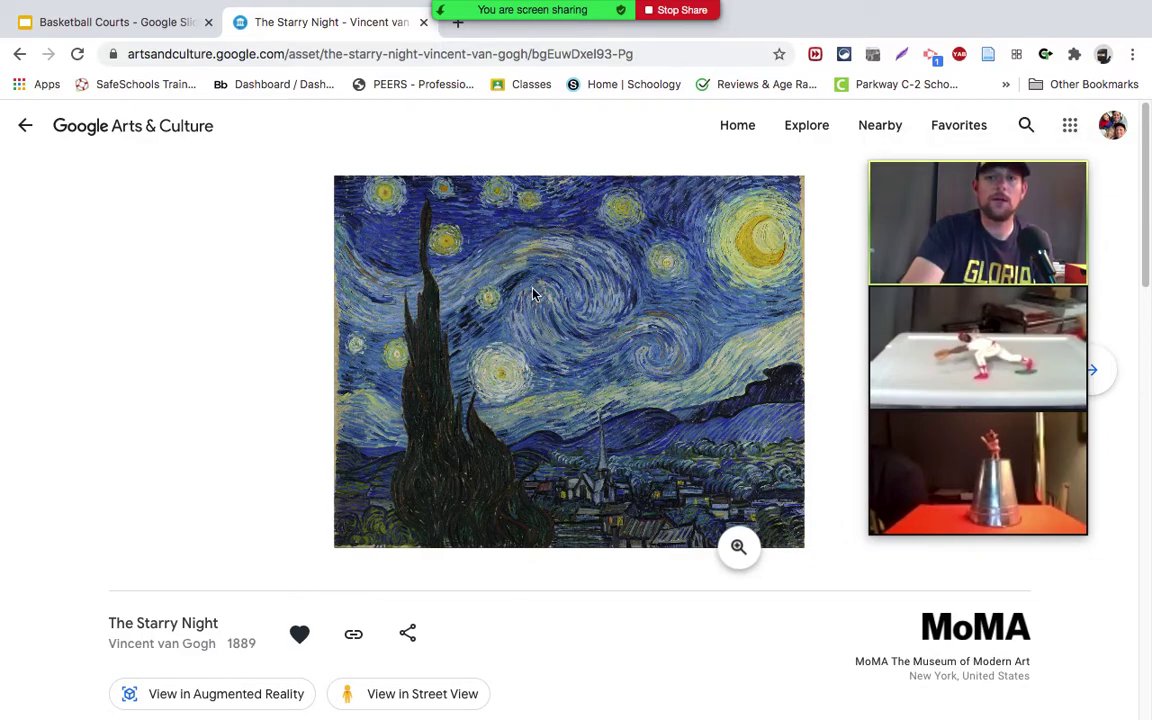
# - Enlarge The Starry Night and examine its brushstrokes between the cypress and the star beside it
pyautogui.click(738, 547)
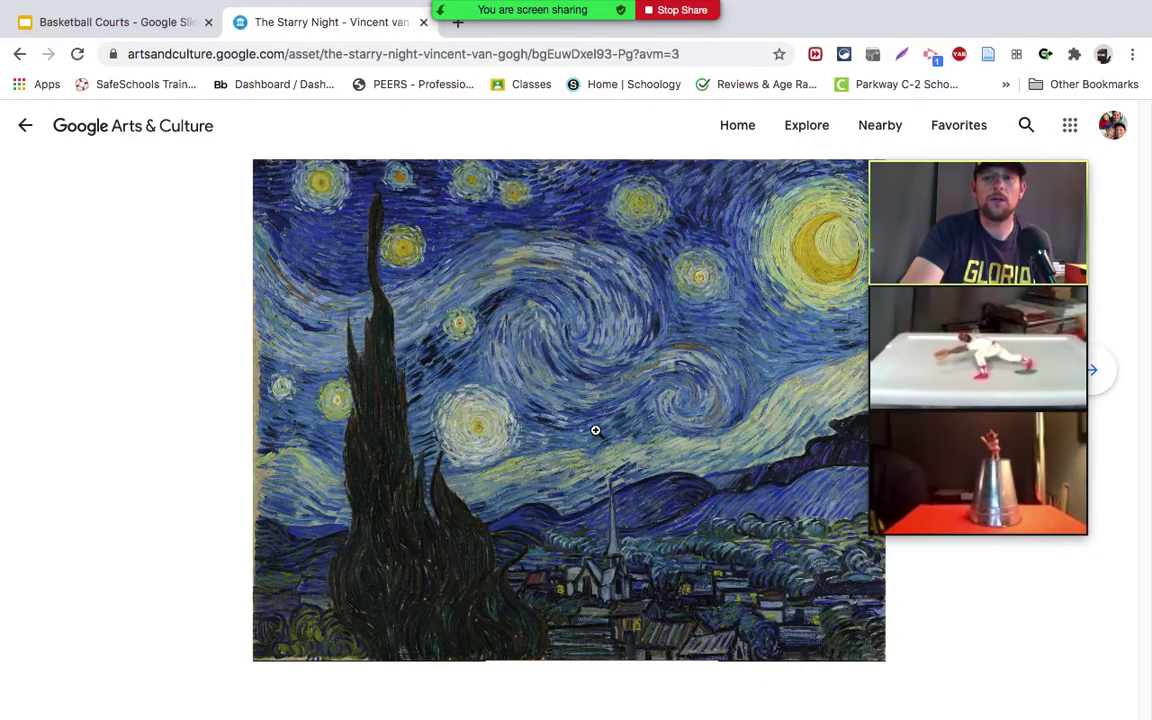
pyautogui.scroll(5, 493, 385)
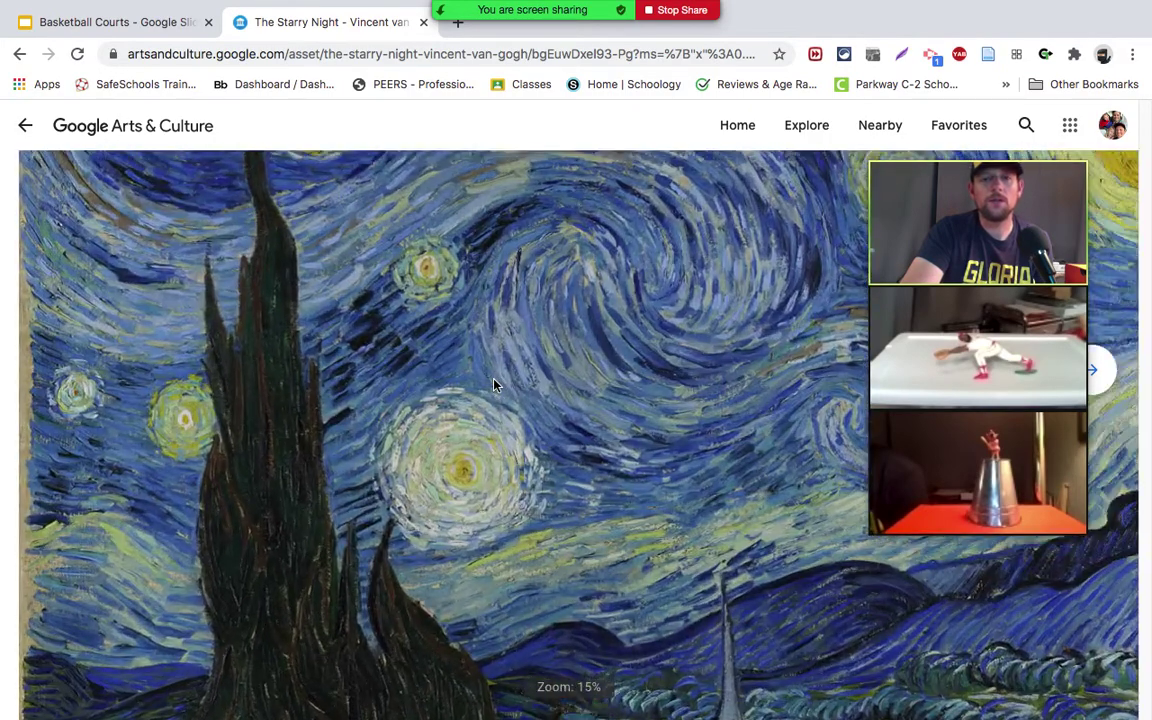
pyautogui.scroll(5, 390, 364)
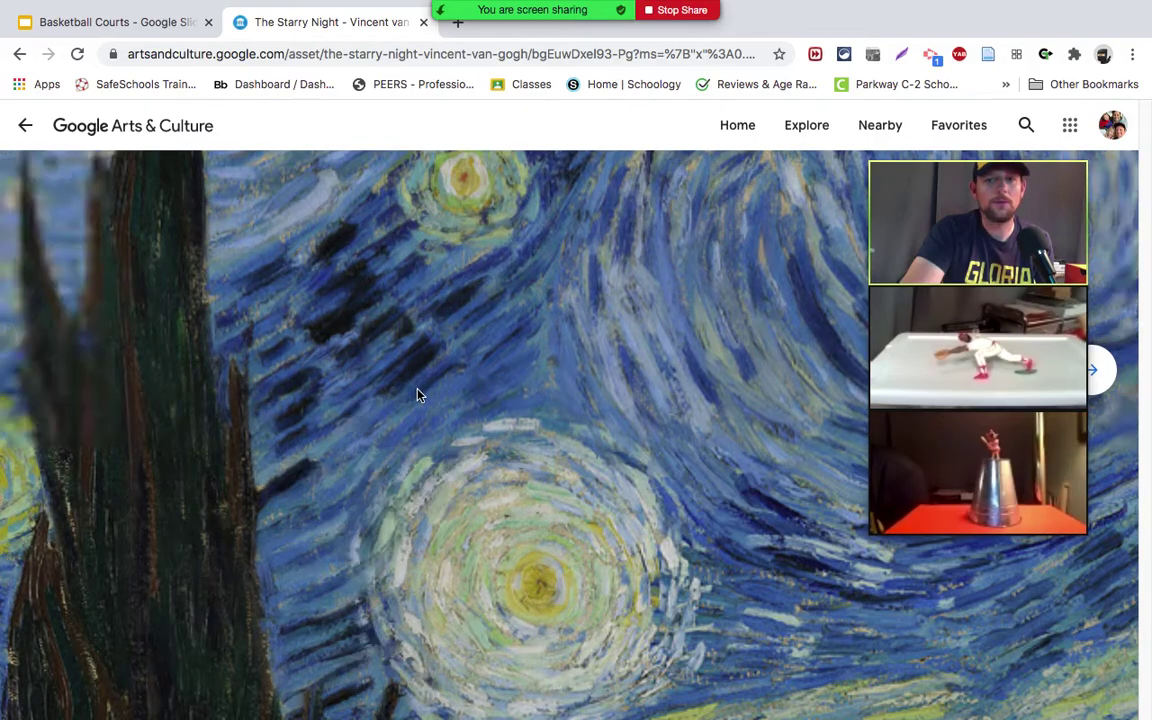
pyautogui.scroll(4, 418, 394)
pyautogui.moveTo(323, 321); pyautogui.dragTo(448, 515)
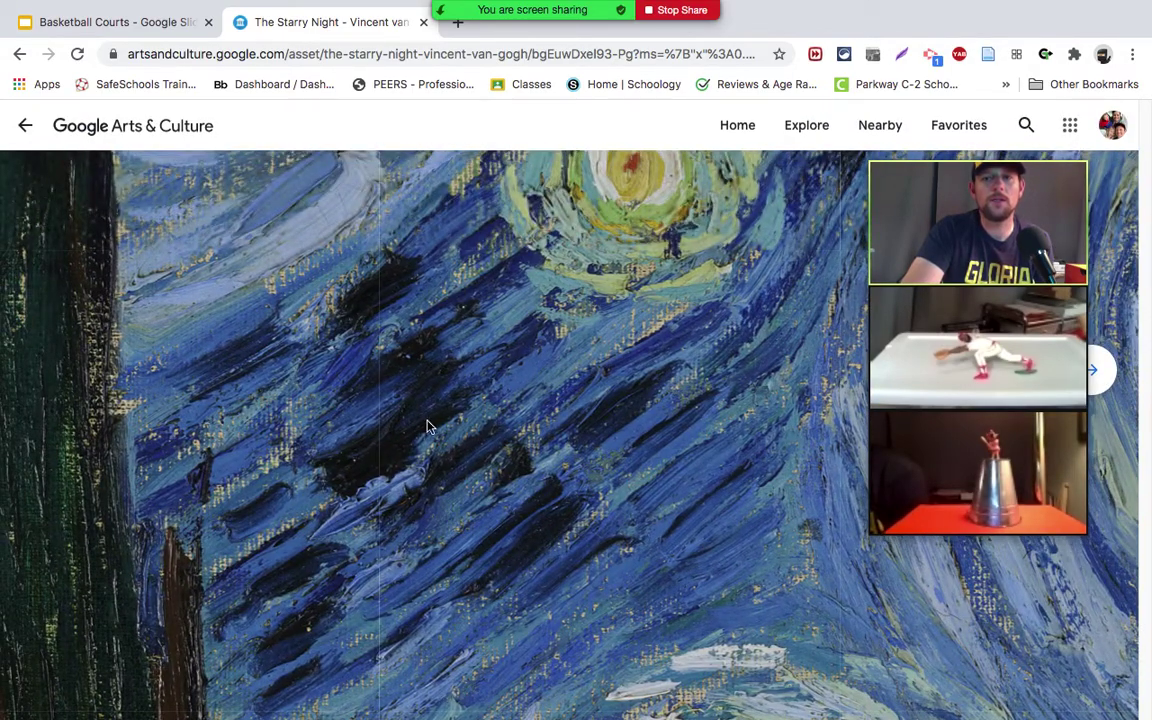
pyautogui.moveTo(427, 427); pyautogui.dragTo(532, 566)
# - Move the participant video panel over the cypress and examine the yellow-green star at 67% zoom
pyautogui.moveTo(1015, 147)
pyautogui.mouseDown()
pyautogui.moveTo(705, 198)
pyautogui.moveTo(360, 216)
pyautogui.mouseUp()
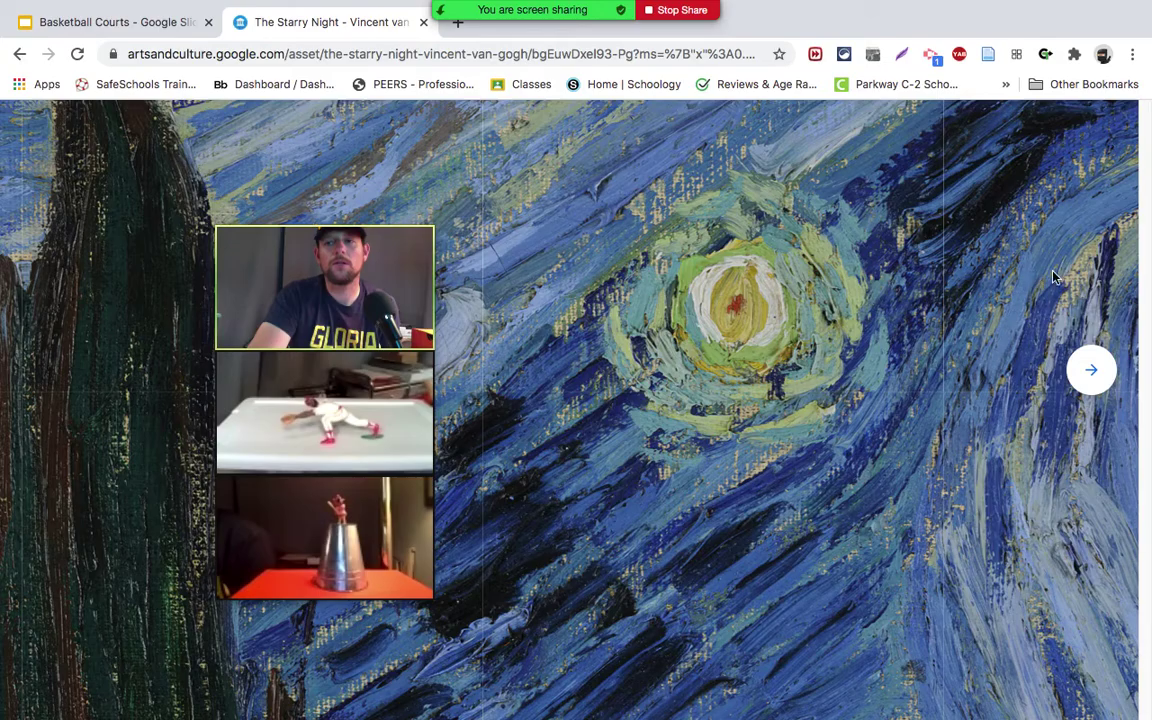
pyautogui.scroll(-5, 1053, 277)
pyautogui.scroll(5, 716, 339)
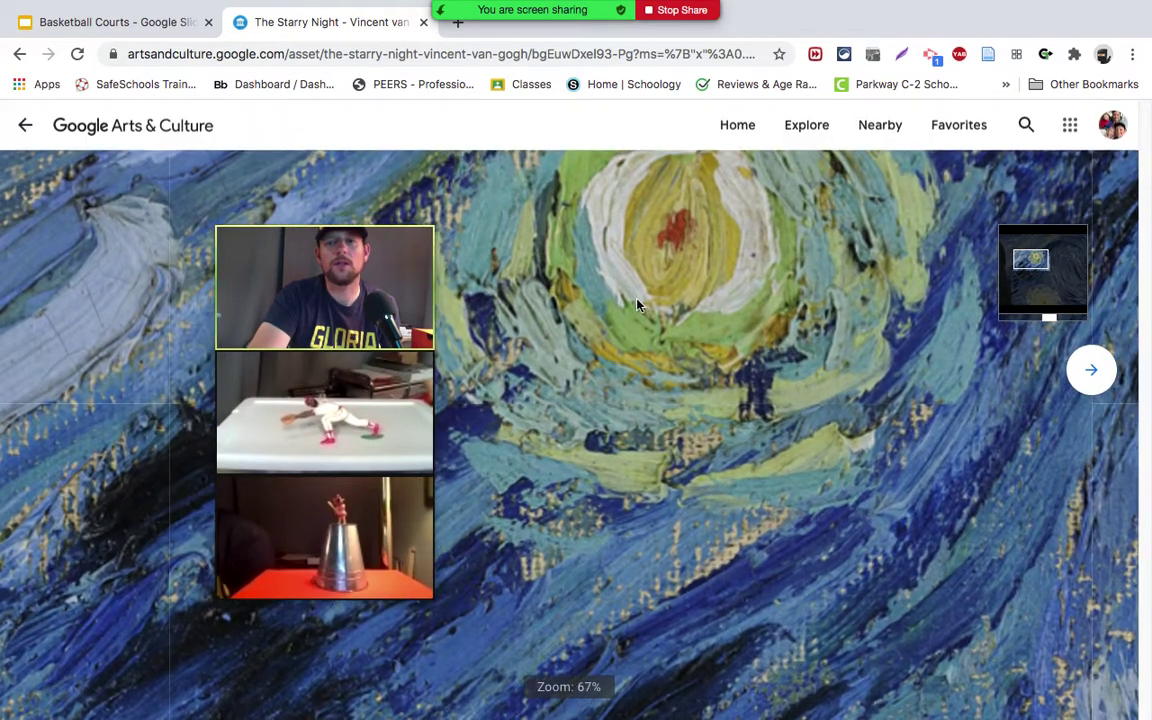
pyautogui.moveTo(610, 262); pyautogui.dragTo(662, 513)
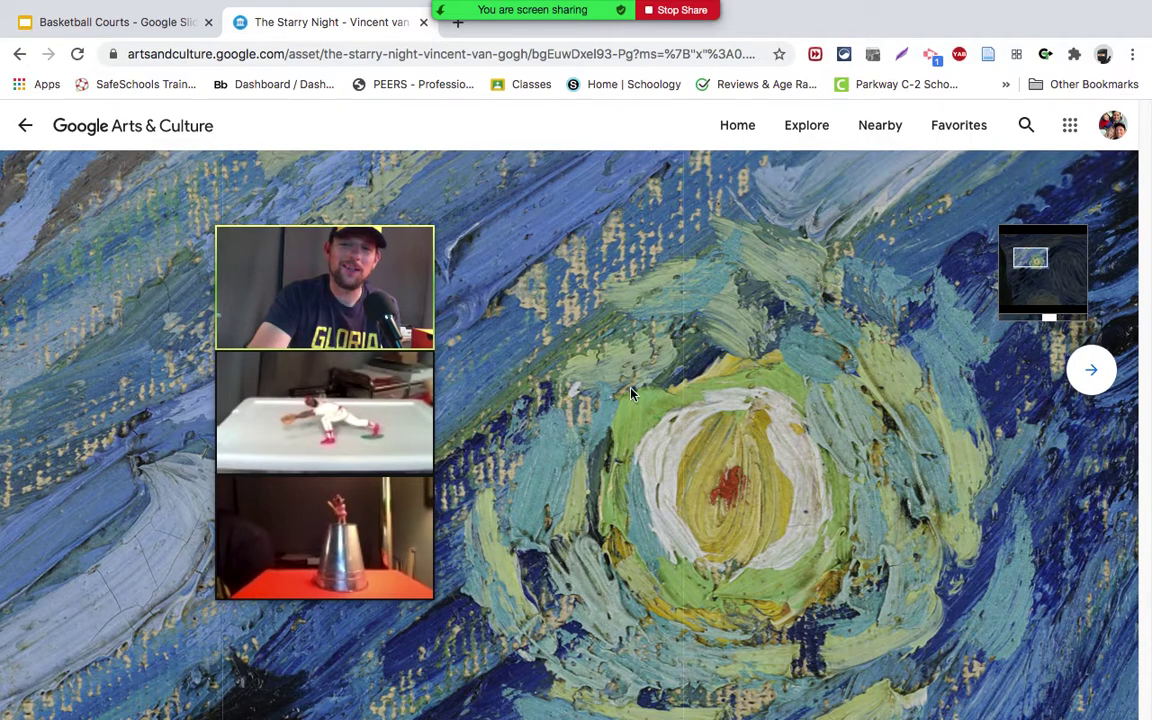
pyautogui.moveTo(630, 393)
pyautogui.mouseDown()
pyautogui.moveTo(720, 360)
pyautogui.moveTo(790, 316)
pyautogui.mouseUp()
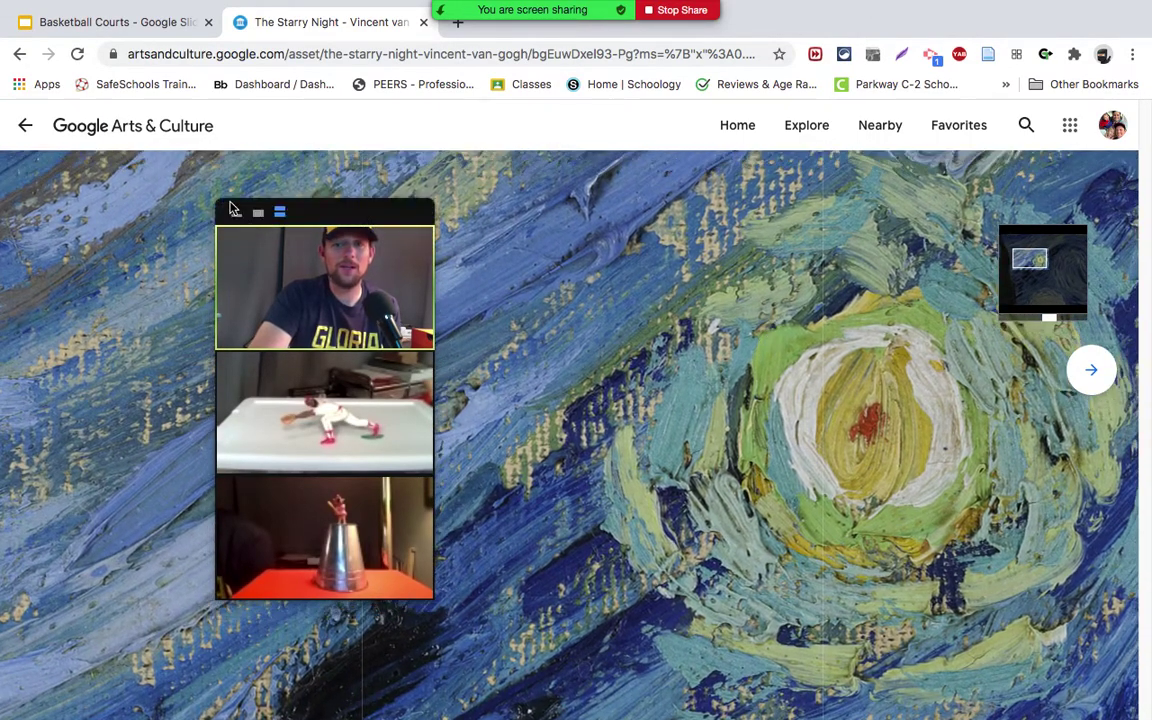
# - Place the participant video panel at the screen's edge and try its minimized and single-video layouts before restoring the thumbnail strip
pyautogui.moveTo(312, 215); pyautogui.dragTo(131, 192)
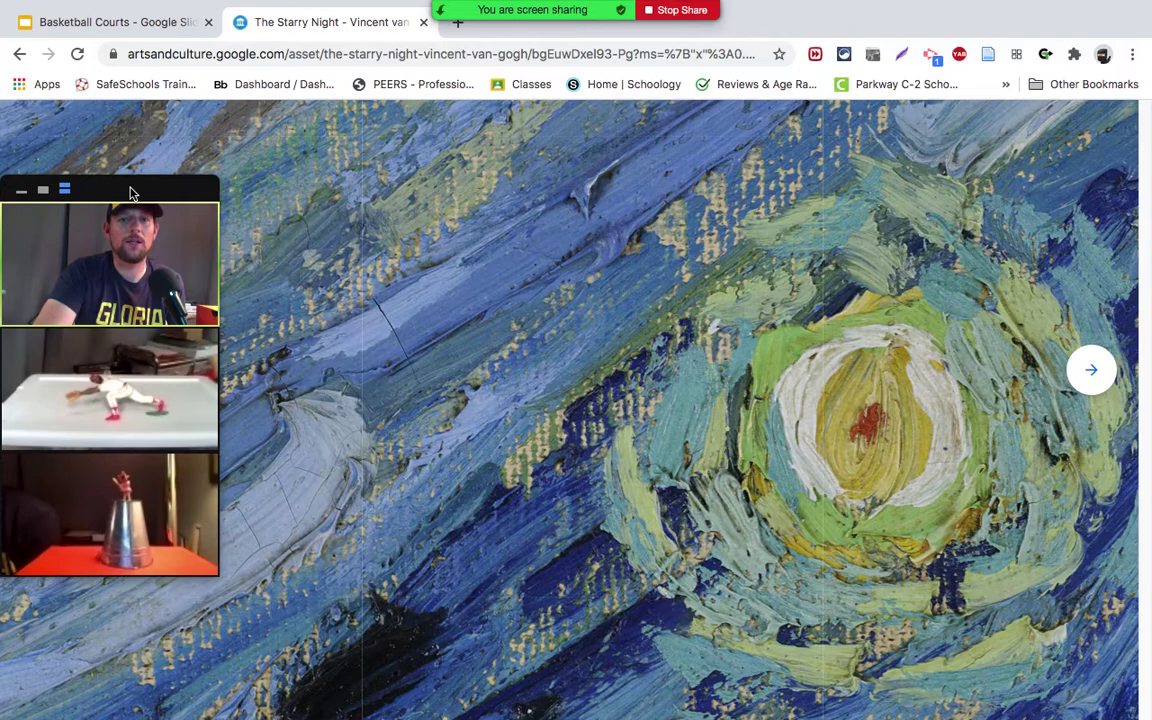
pyautogui.click(23, 192)
pyautogui.moveTo(509, 319)
pyautogui.mouseDown()
pyautogui.moveTo(519, 360)
pyautogui.moveTo(582, 451)
pyautogui.mouseUp()
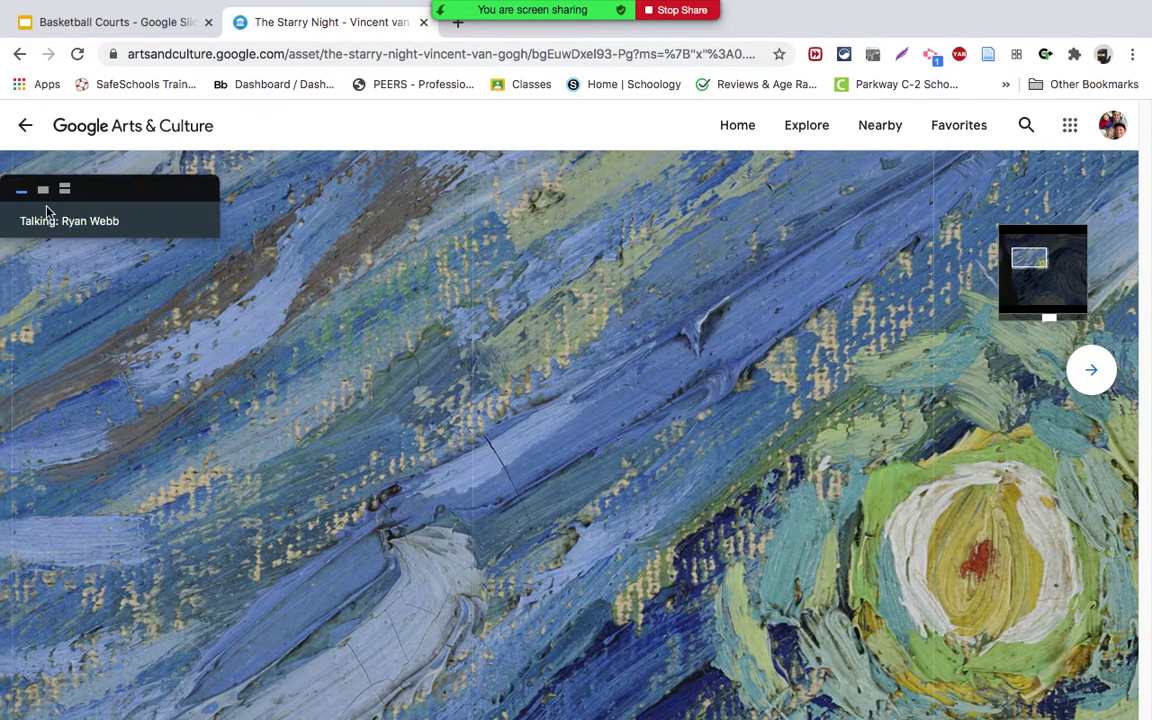
pyautogui.click(43, 190)
pyautogui.click(64, 189)
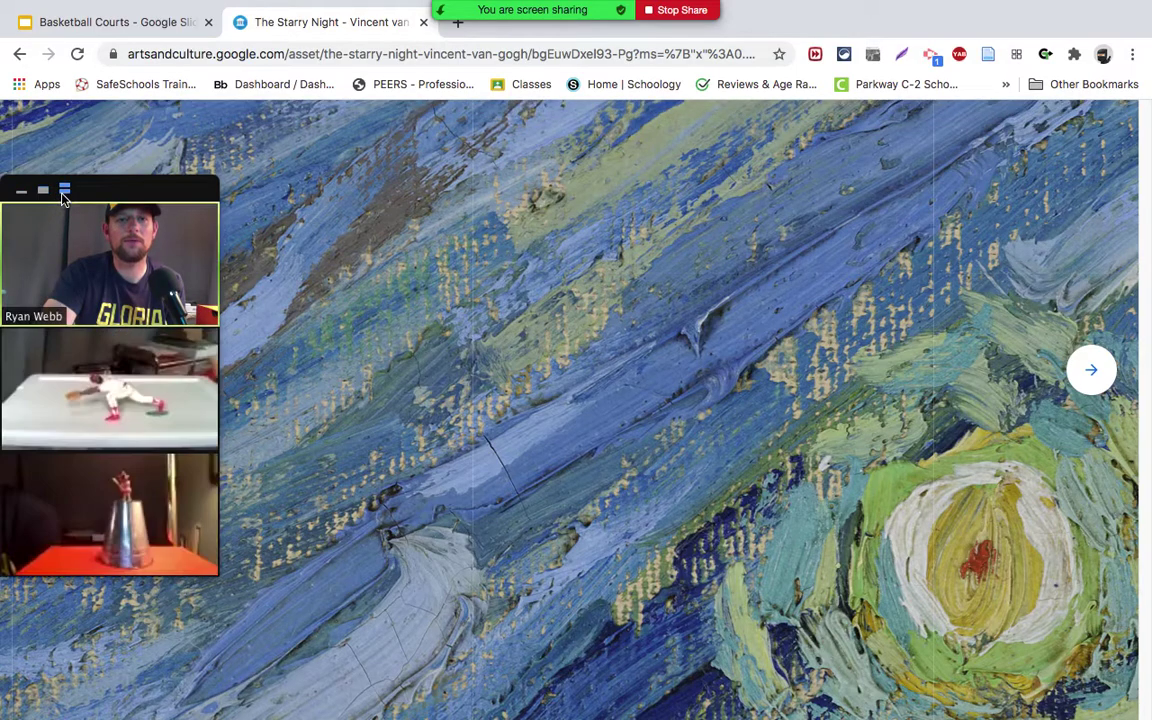
# - Switch to the Basketball Courts presentation, present it full screen and advance through the court photos to slide 6
pyautogui.click(173, 27)
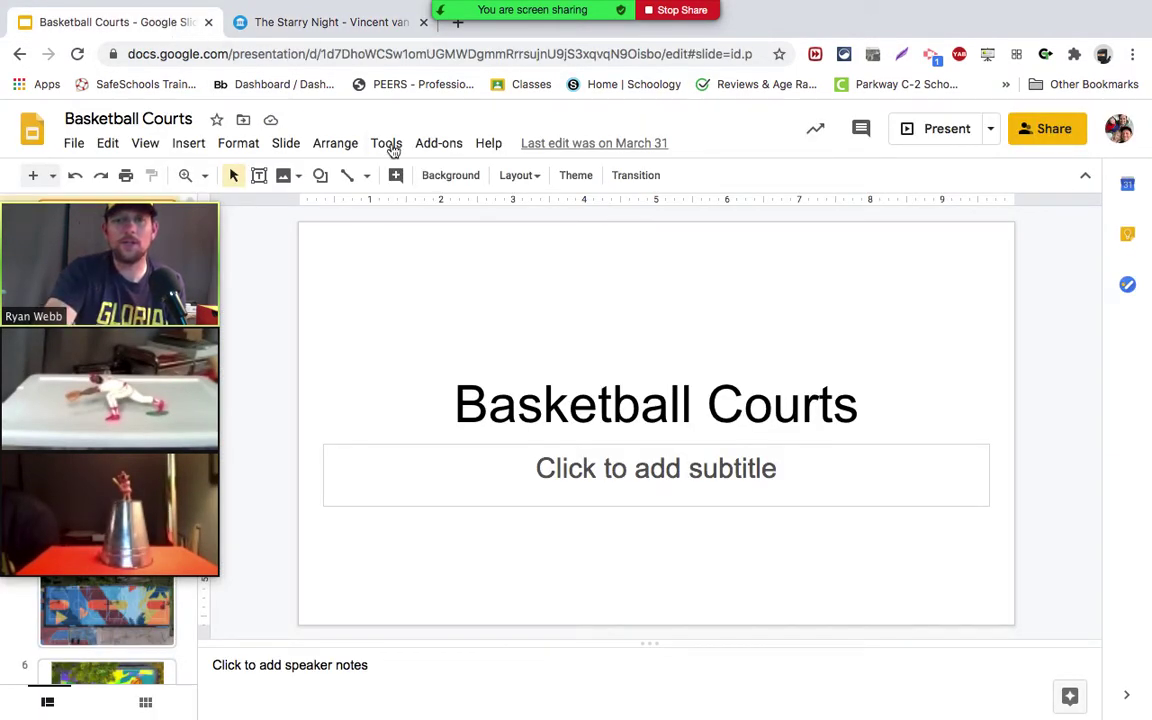
pyautogui.click(927, 138)
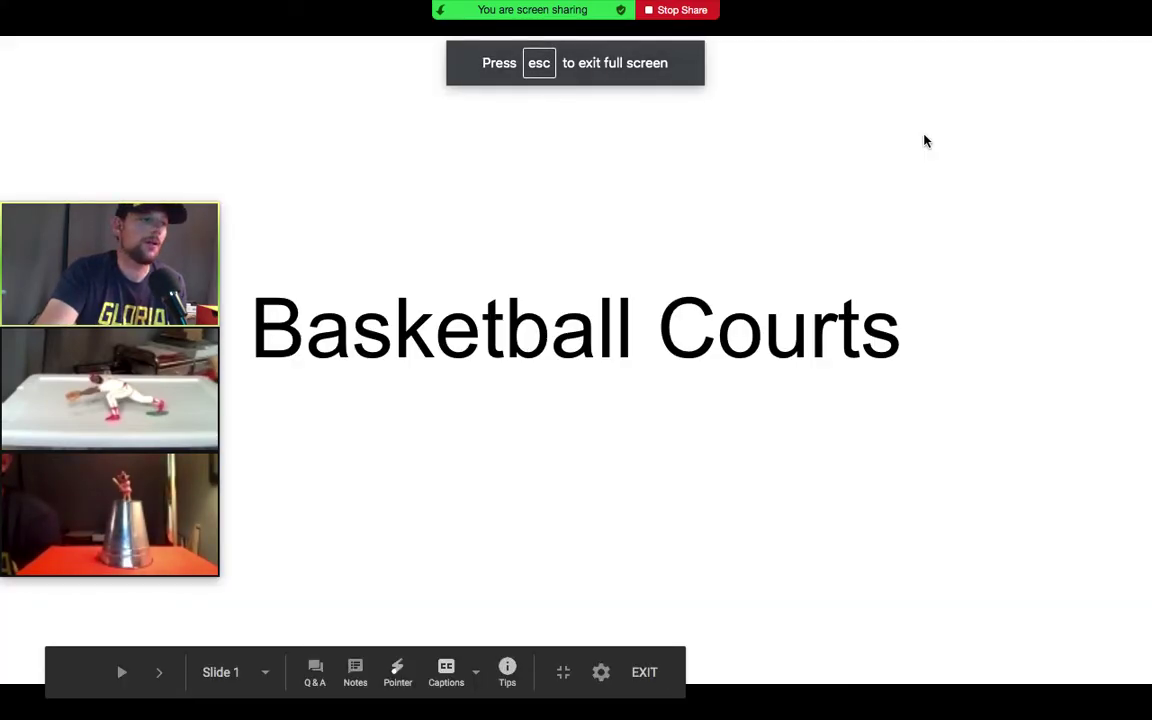
pyautogui.press('Right')
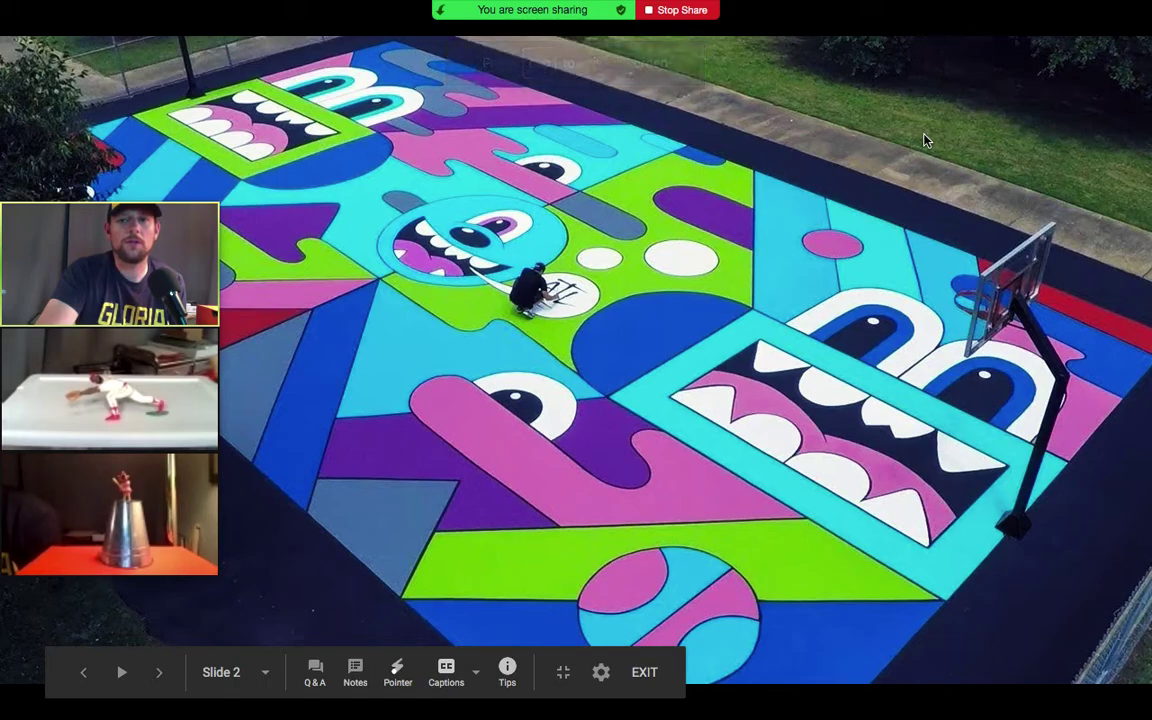
pyautogui.press('Right')
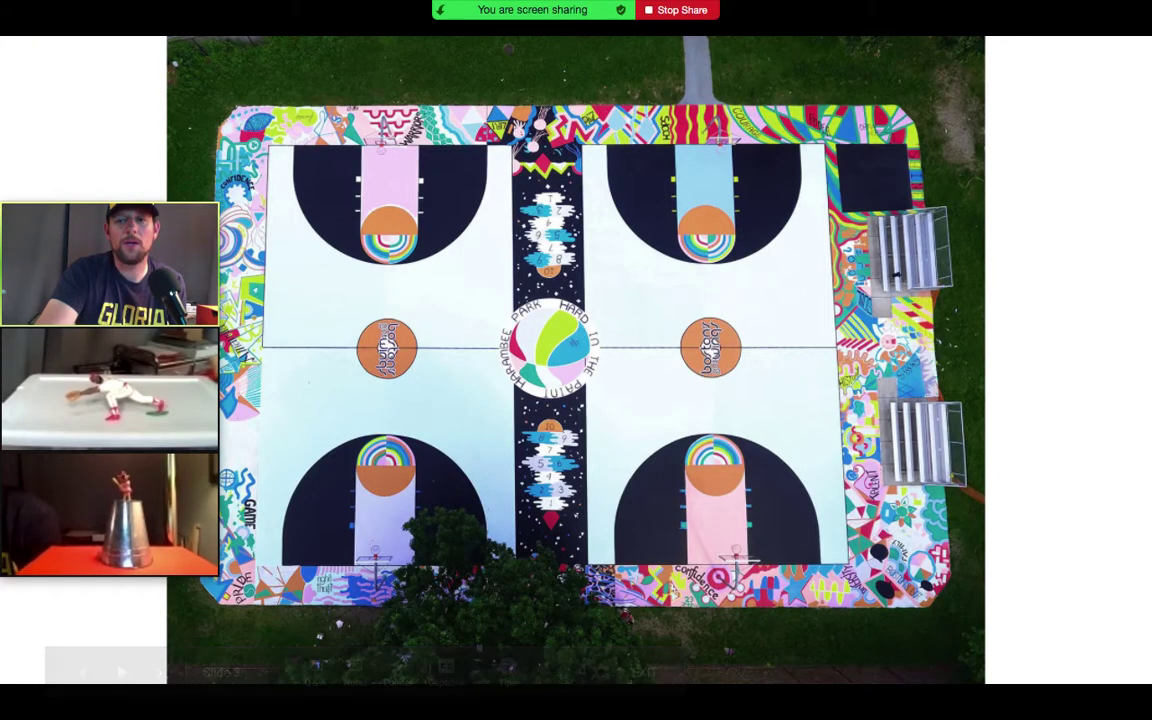
pyautogui.press('Right')
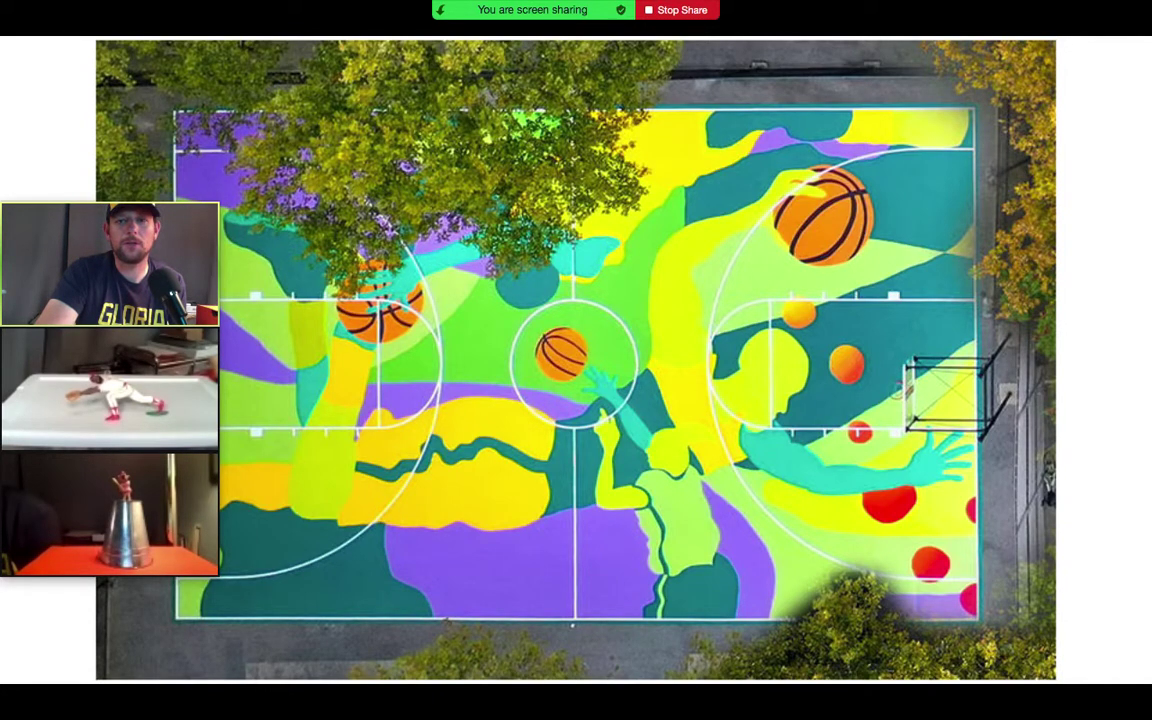
pyautogui.press('Right')
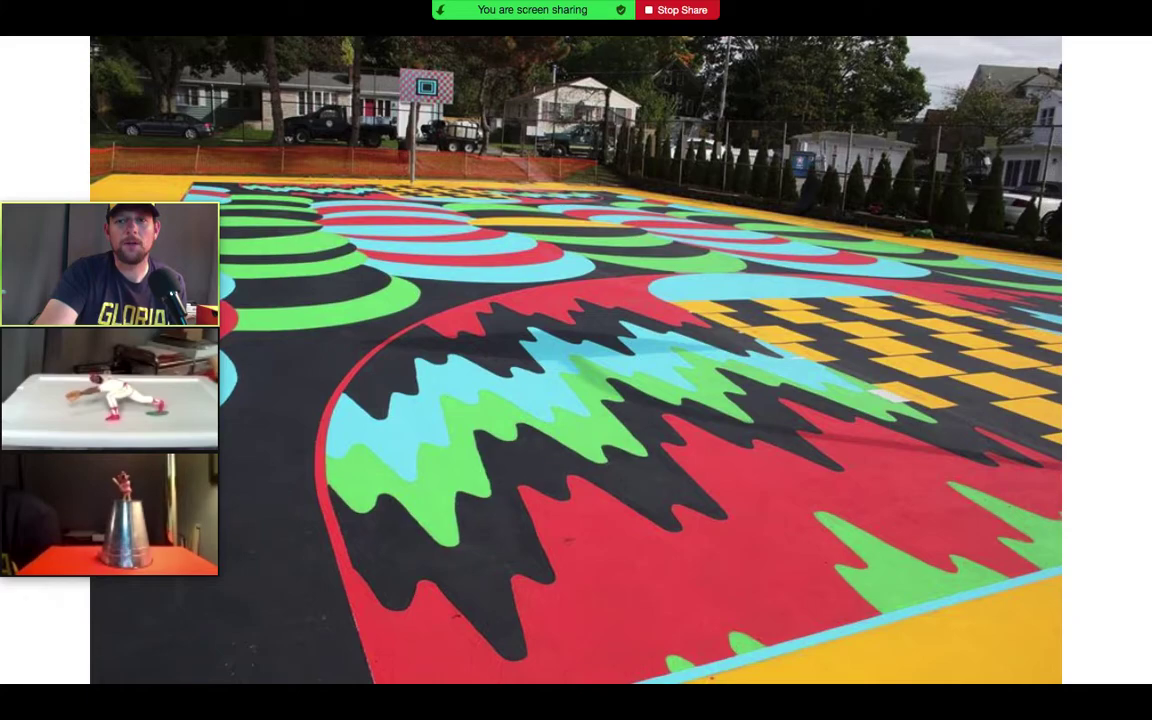
pyautogui.press('Right')
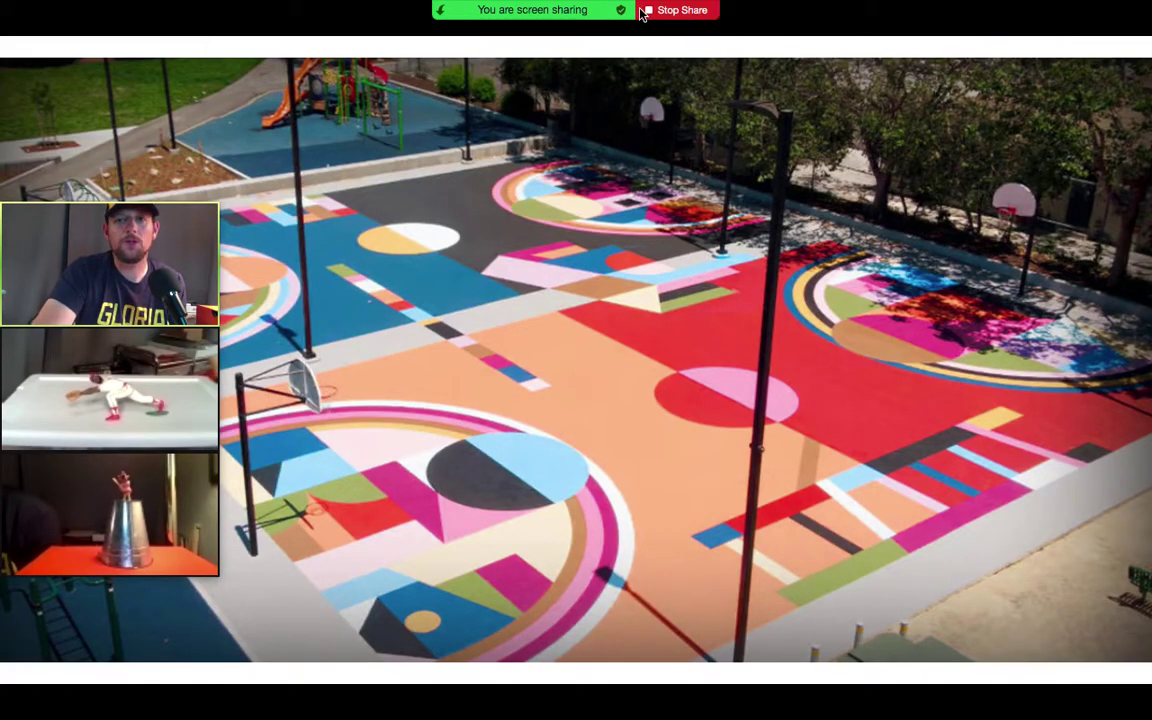
# - Annotate the shared slide with a blue freehand circle around the court's middle pattern, and set the drawing color to red for the foreground semicircle
pyautogui.moveTo(640, 12)
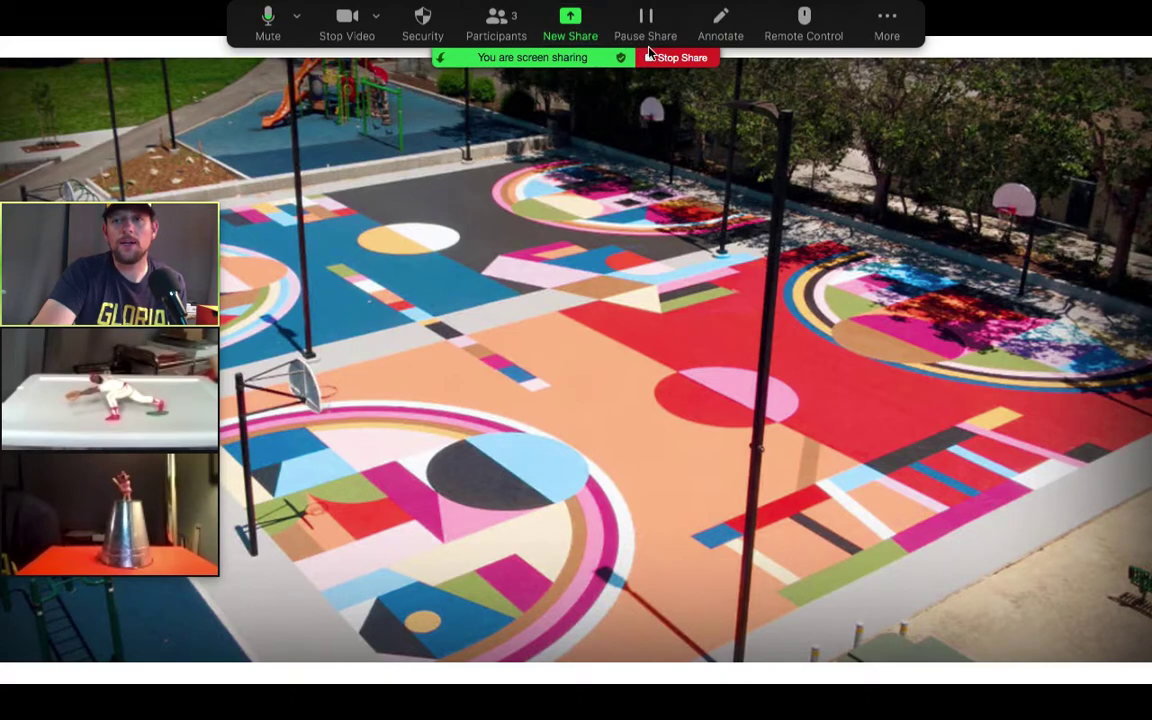
pyautogui.click(724, 22)
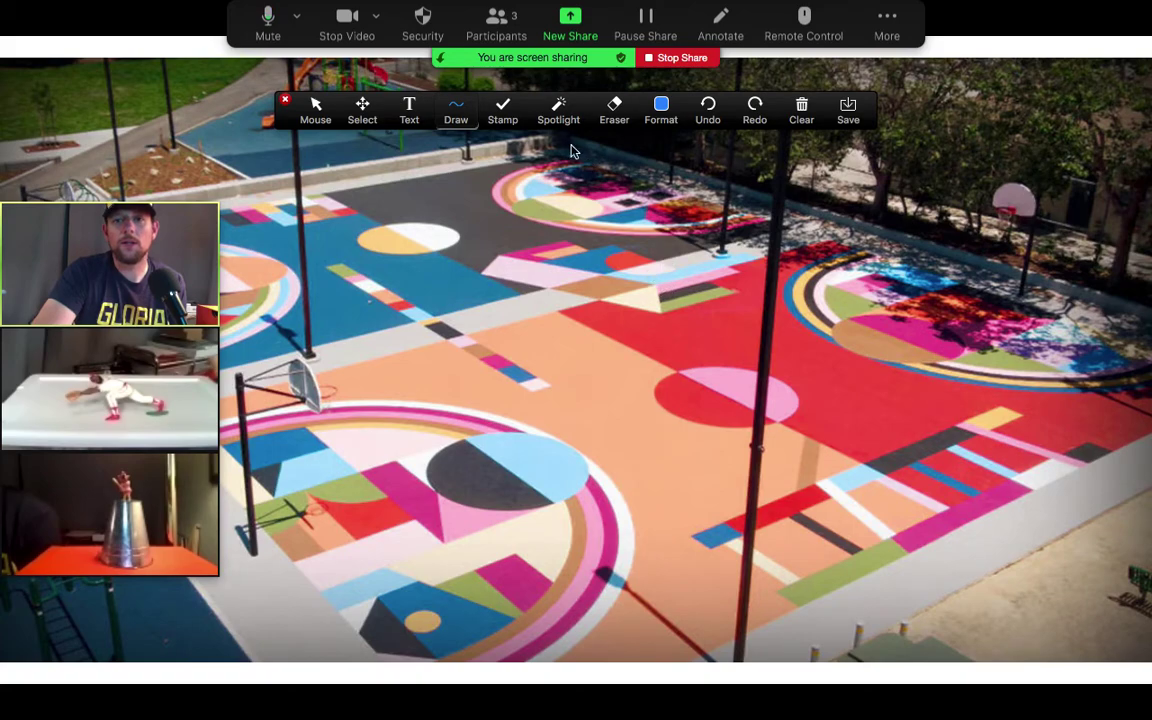
pyautogui.moveTo(578, 220)
pyautogui.mouseDown()
pyautogui.moveTo(505, 248)
pyautogui.moveTo(576, 332)
pyautogui.mouseUp()
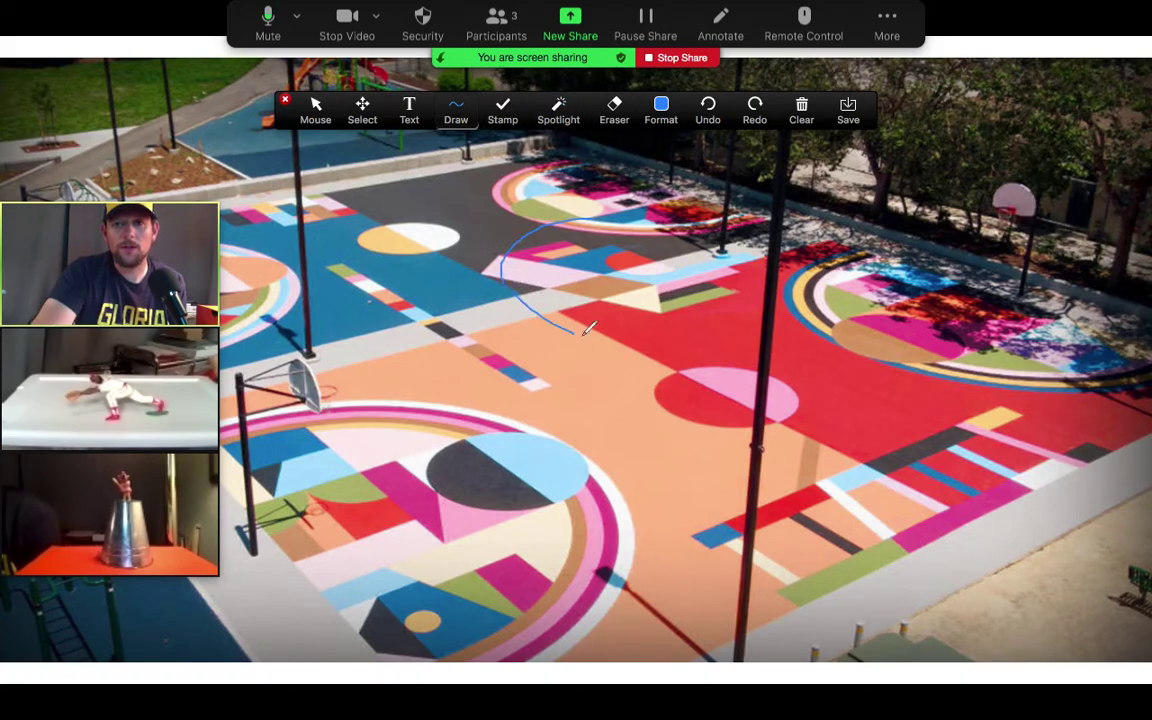
pyautogui.click(661, 110)
pyautogui.click(636, 157)
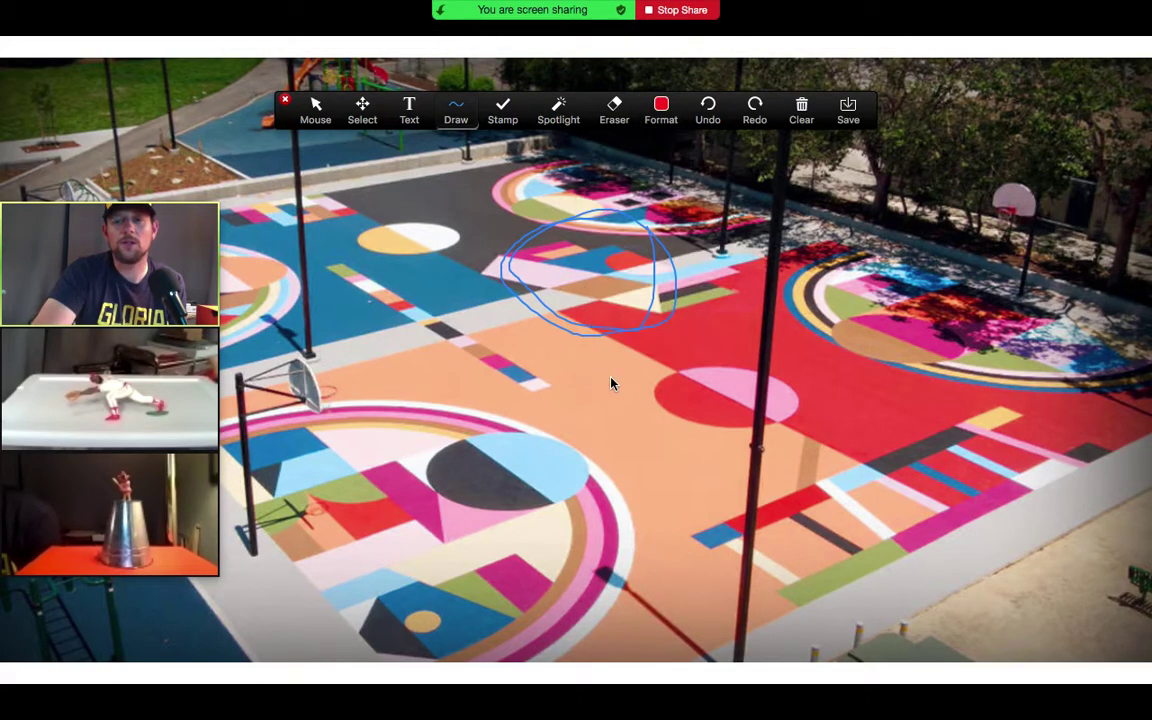
# - Clear all drawings from the shared slide and stop the screen share
pyautogui.click(804, 113)
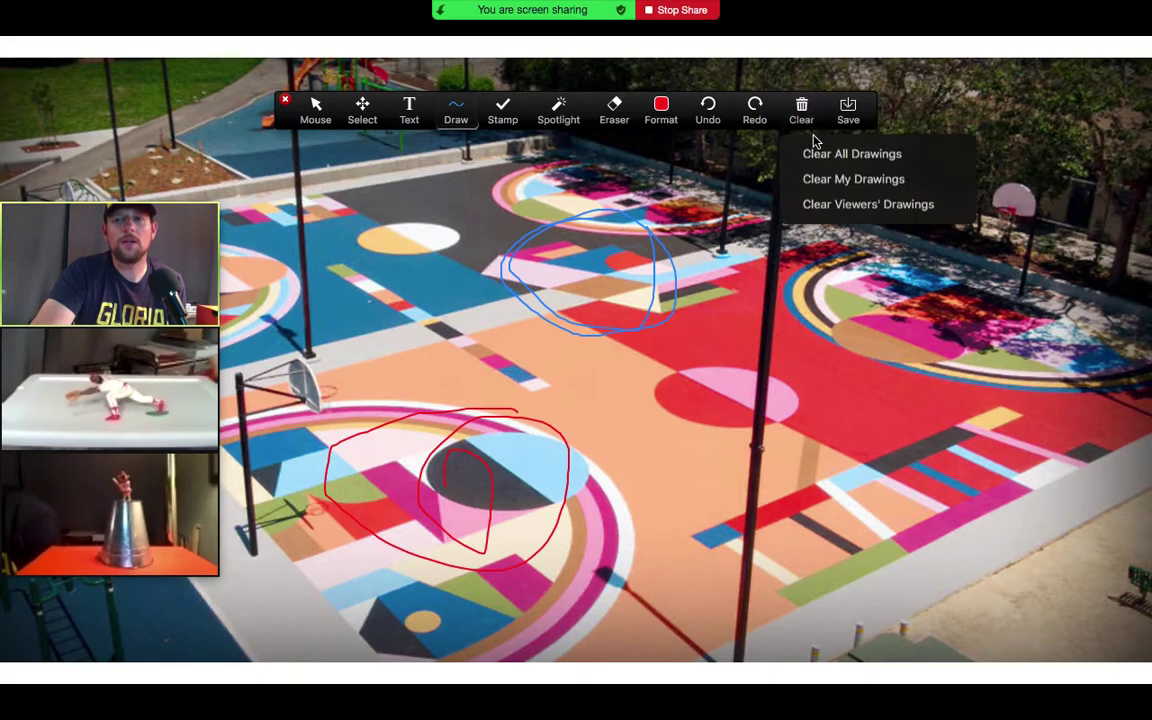
pyautogui.click(816, 155)
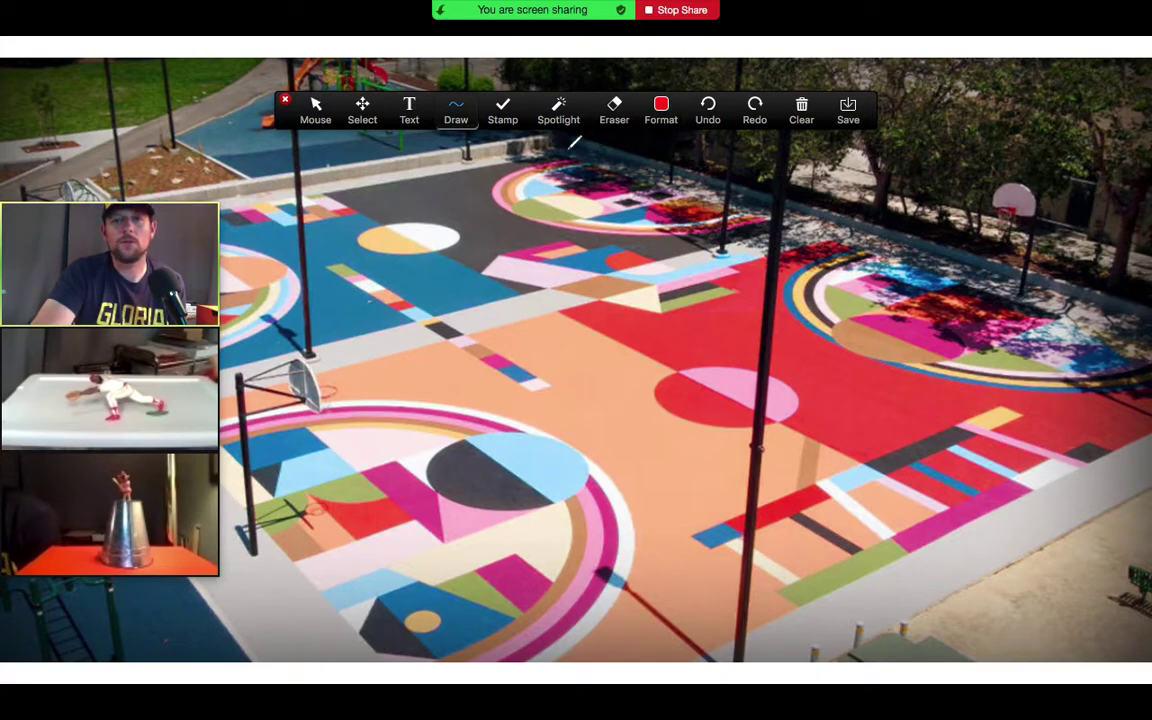
pyautogui.click(664, 12)
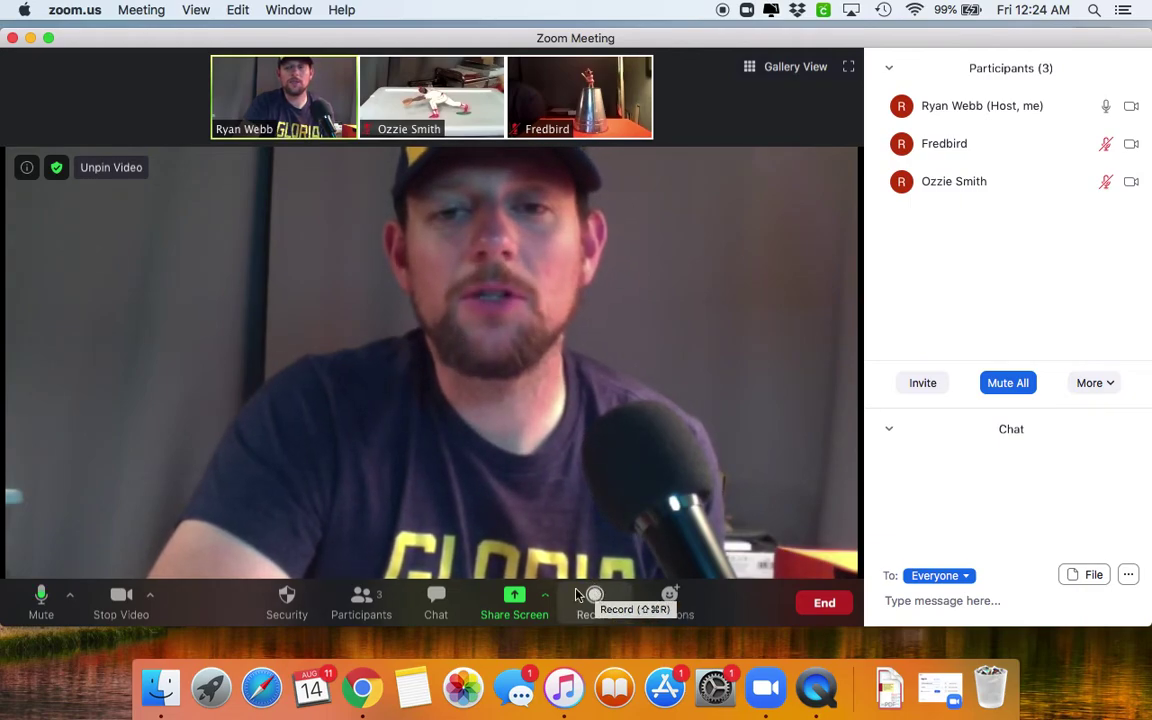
# - Review the basic and advanced screen sharing options, including content from a second camera, and close the picker without sharing
pyautogui.click(516, 600)
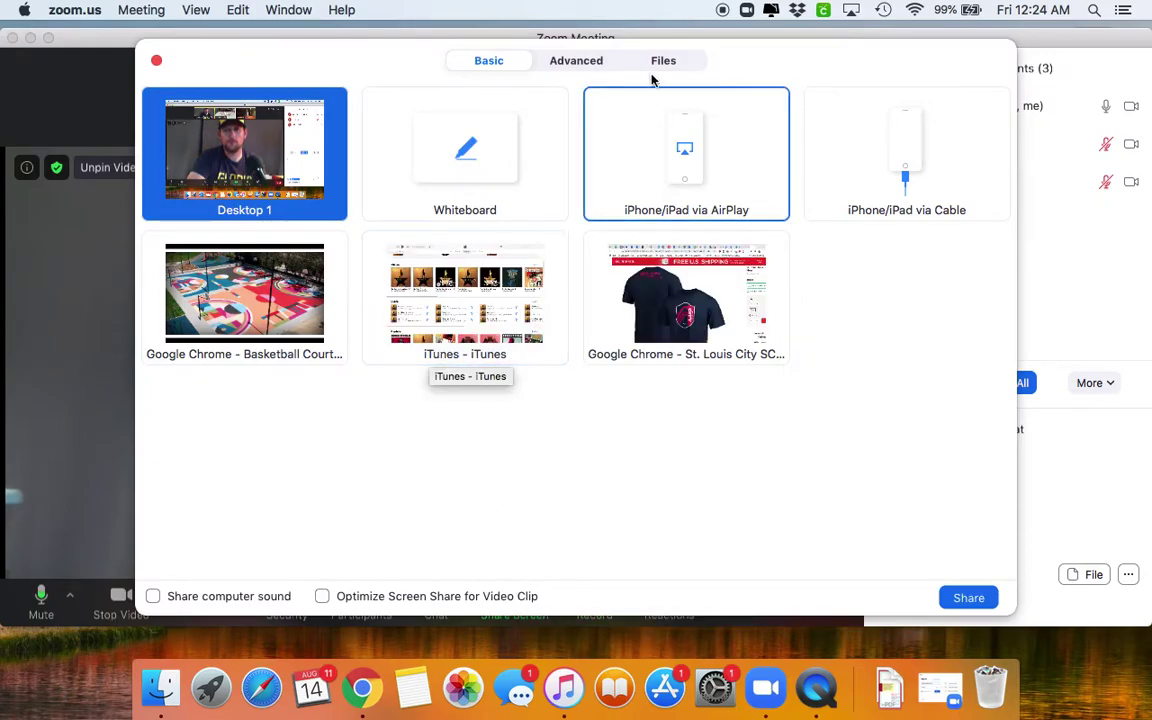
pyautogui.click(594, 61)
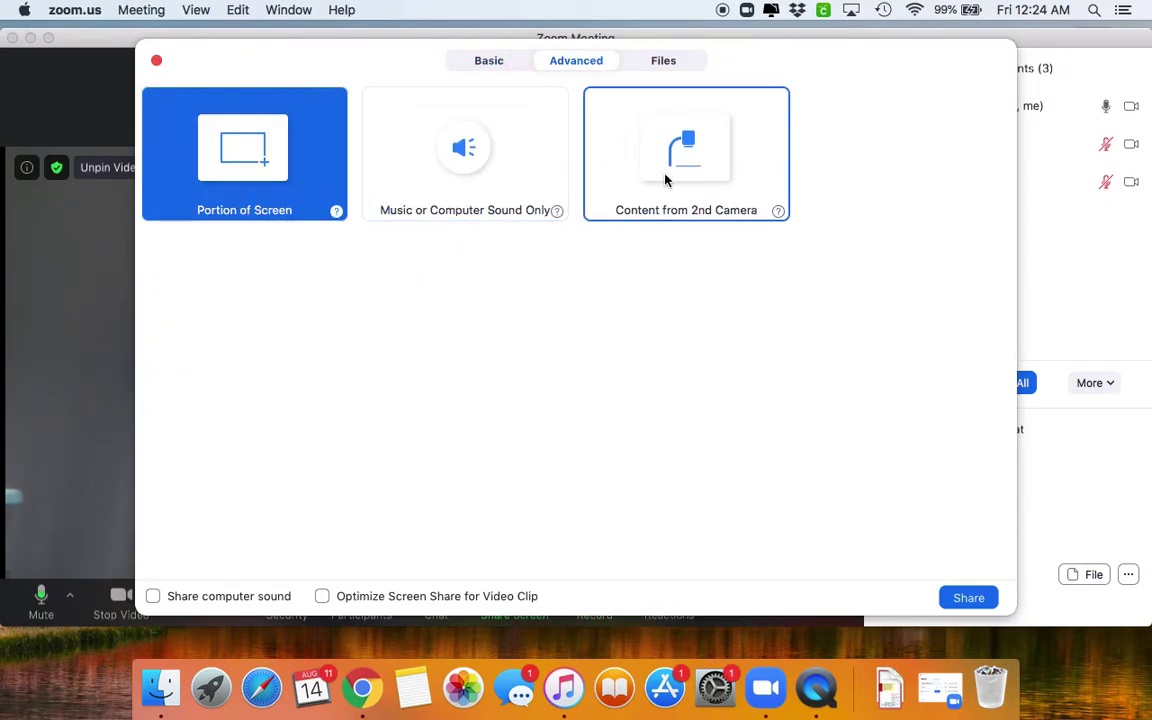
pyautogui.click(489, 61)
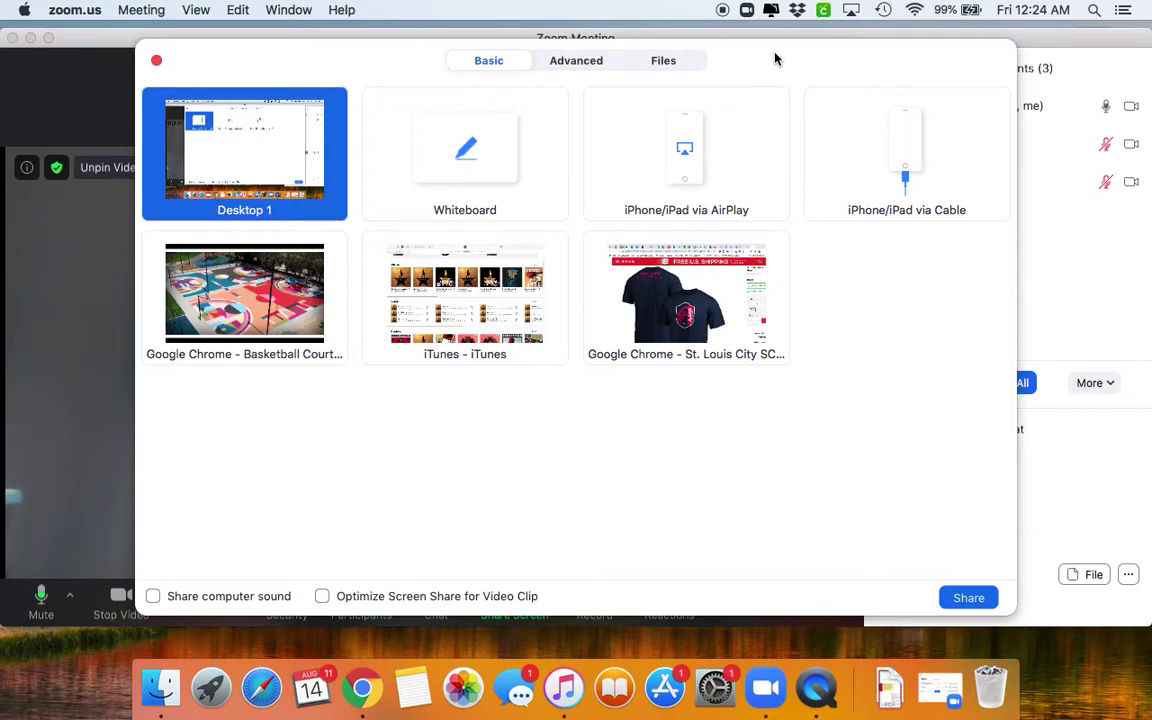
pyautogui.click(156, 62)
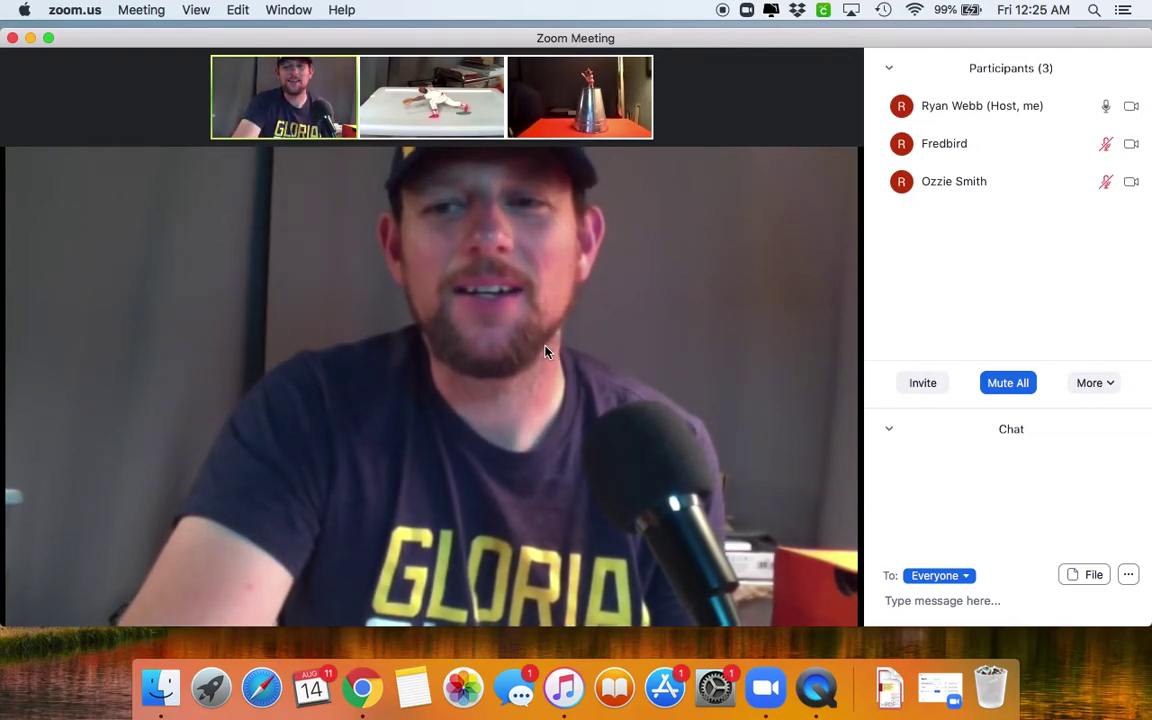
pyautogui.moveTo(535, 236)
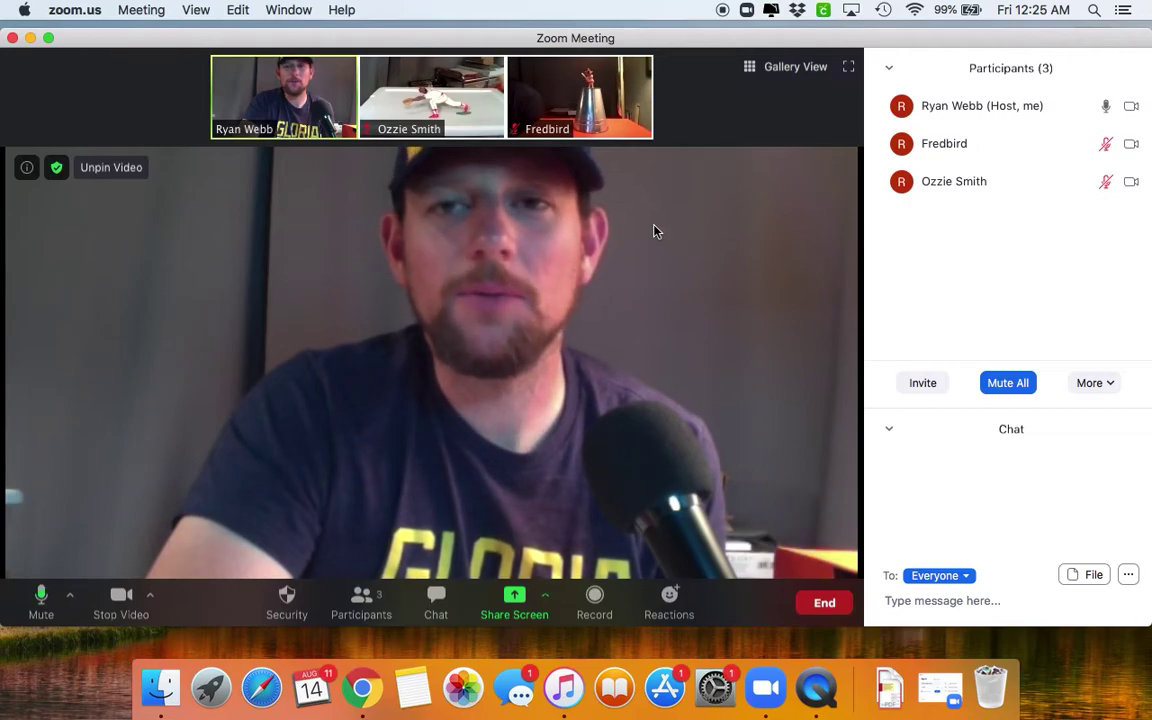